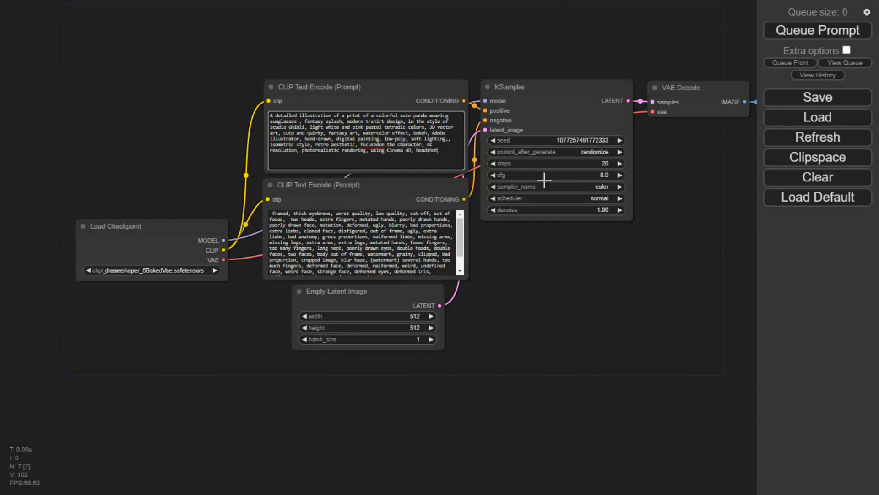
# Pan to the Save Image output and run the panda workflow once more.
pyautogui.moveTo(686, 259); pyautogui.dragTo(524, 295)
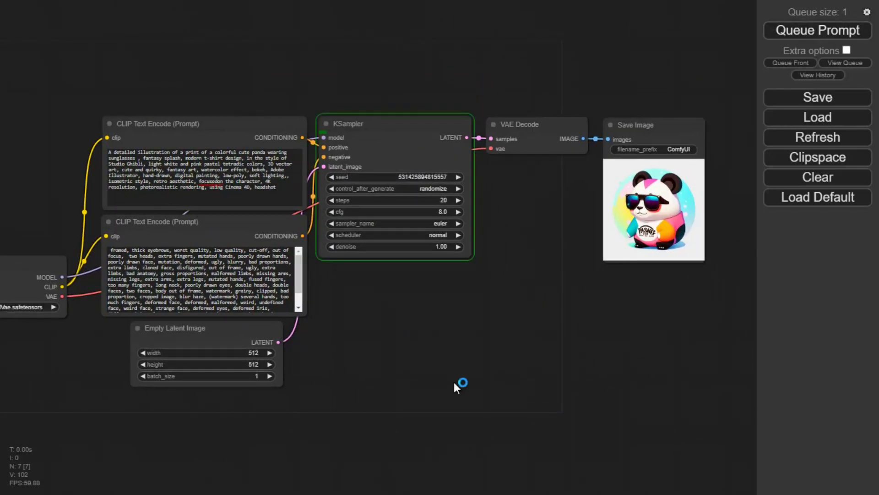
pyautogui.click(795, 33)
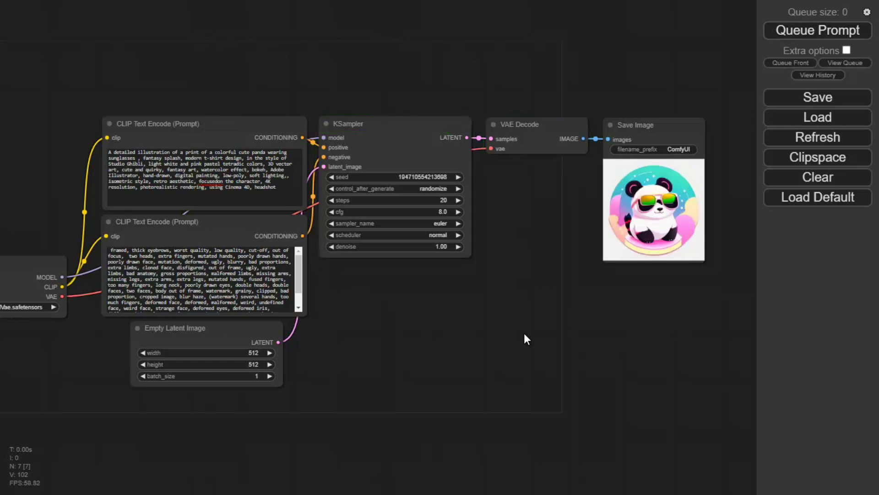
pyautogui.scroll(2, 376, 338)
# Search Google for 'github' and open the GitHub homepage from the results.
pyautogui.scroll(-5, 447, 346)
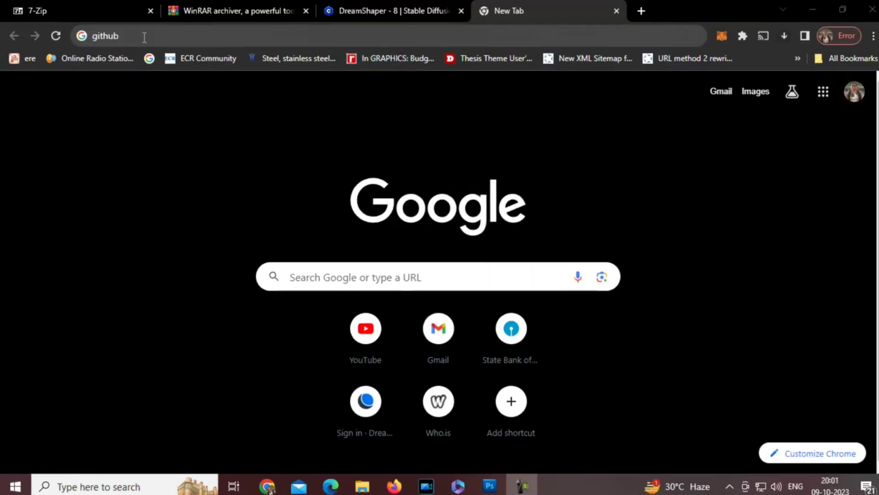
pyautogui.click(144, 37)
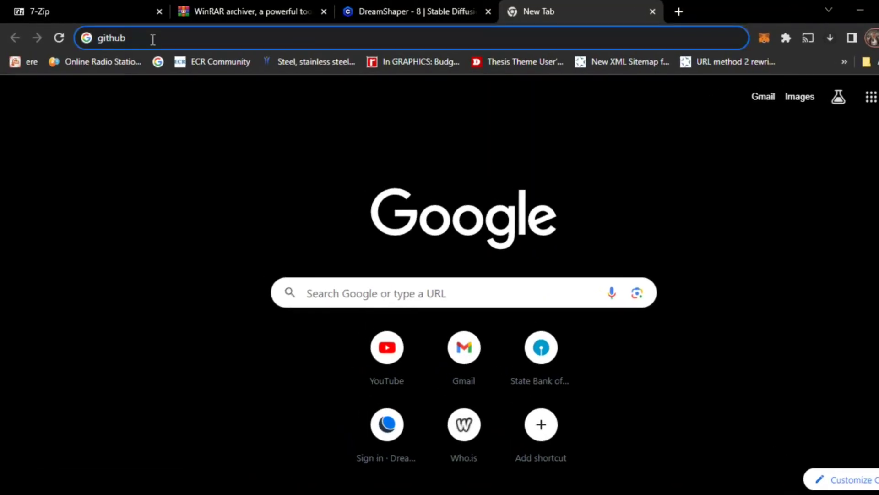
pyautogui.press('Return')
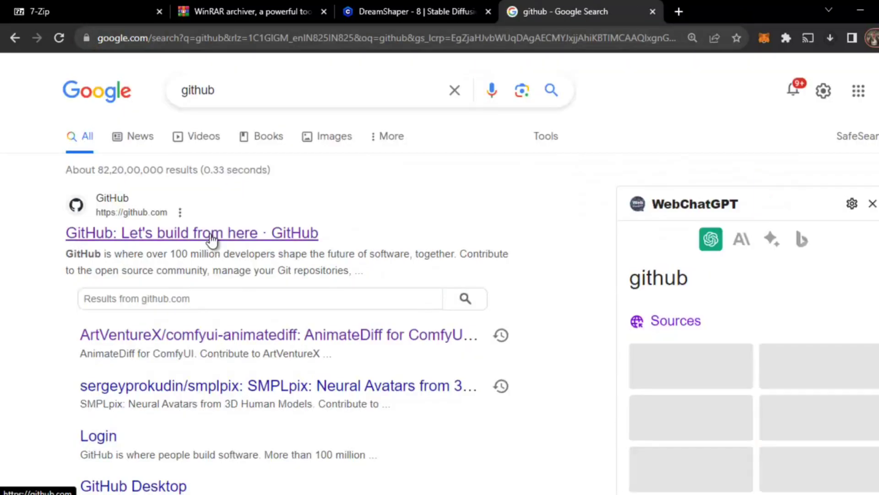
pyautogui.click(188, 233)
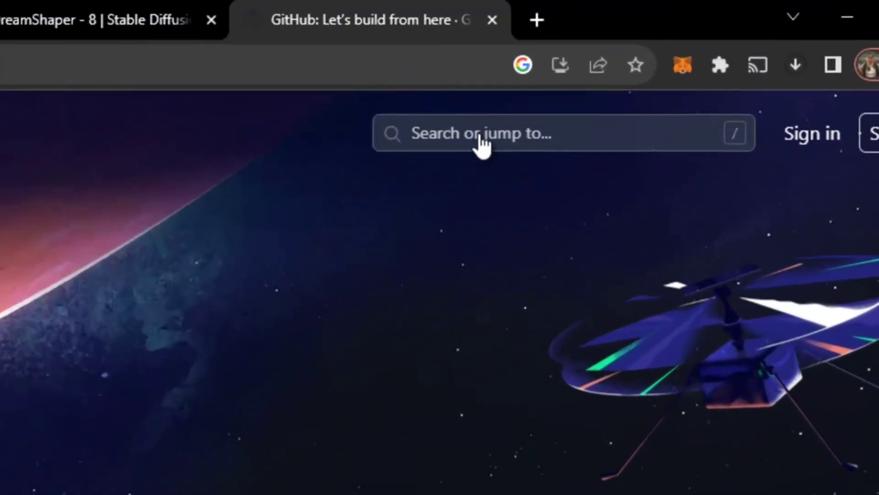
# Search GitHub for 'comfy ui' and open the comfyanonymous/ComfyUI repository.
pyautogui.click(595, 94)
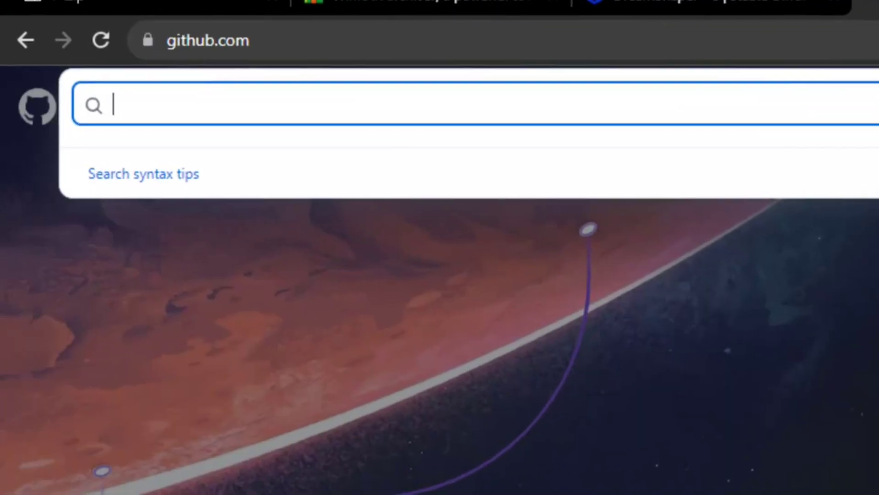
pyautogui.write('c')
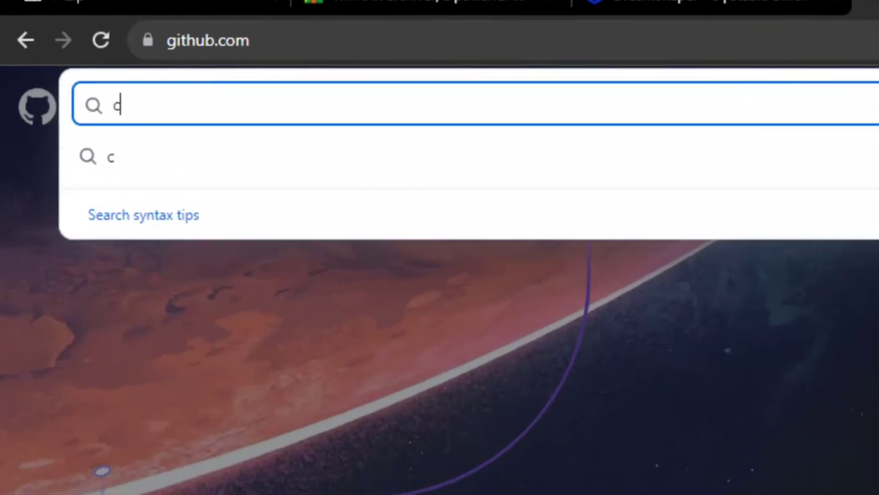
pyautogui.write('omfy ui')
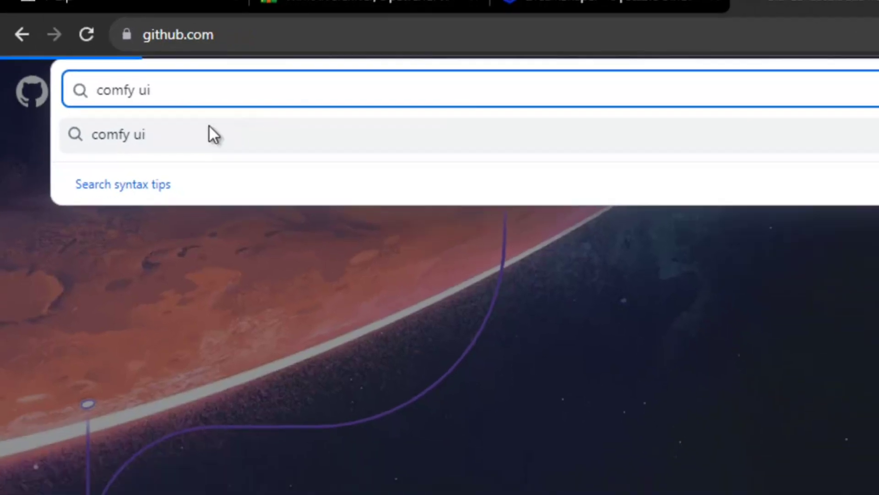
pyautogui.click(248, 156)
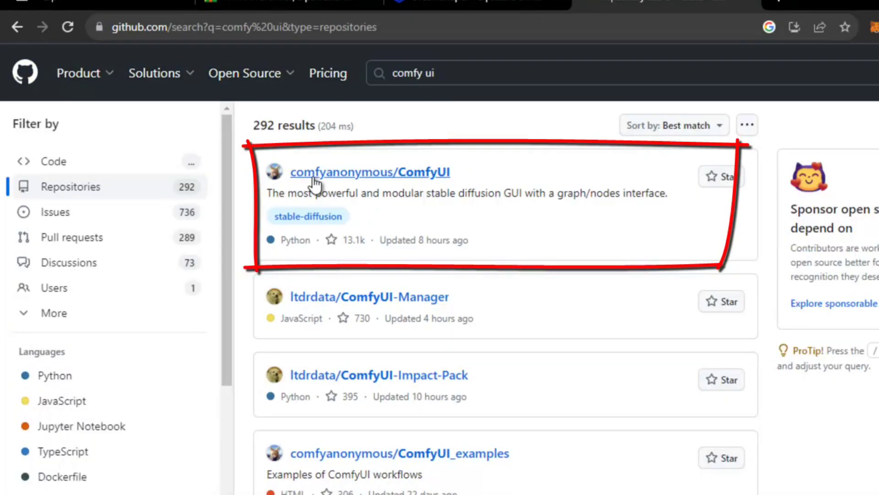
pyautogui.click(419, 176)
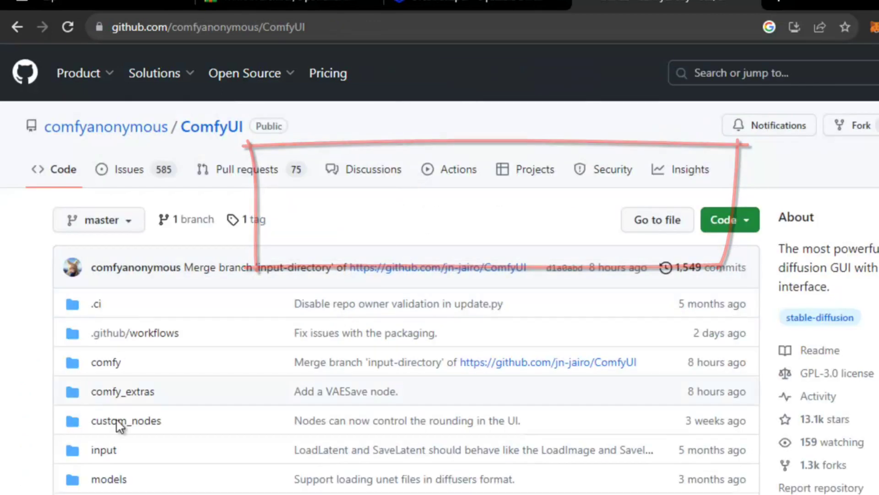
# Open the README's Windows portable direct download link in a new tab.
pyautogui.scroll(-20, 319, 236)
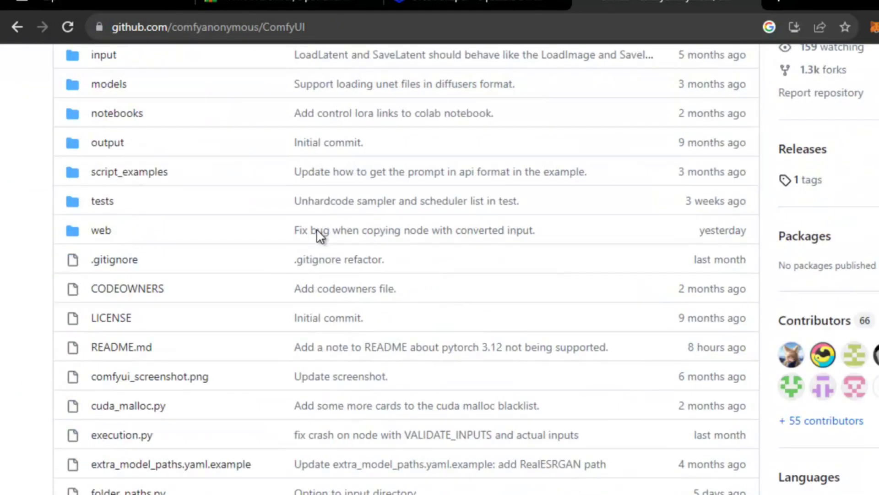
pyautogui.scroll(-20, 321, 236)
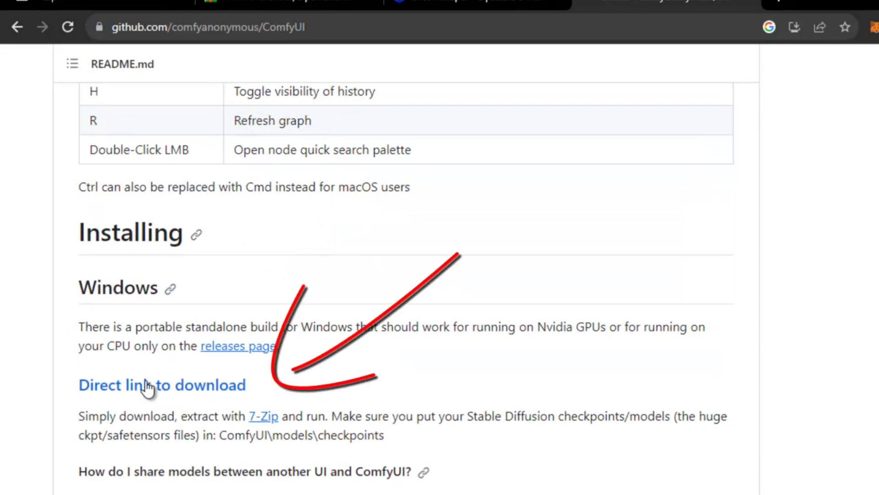
pyautogui.rightClick(166, 387)
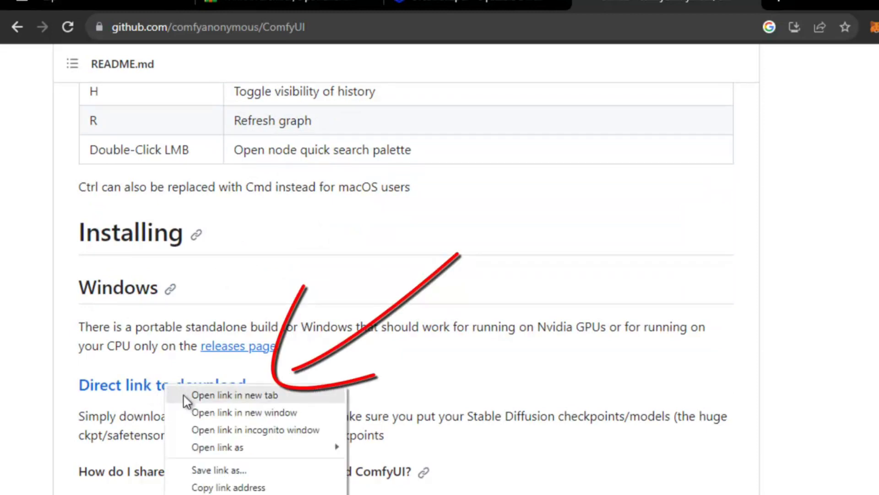
pyautogui.click(183, 395)
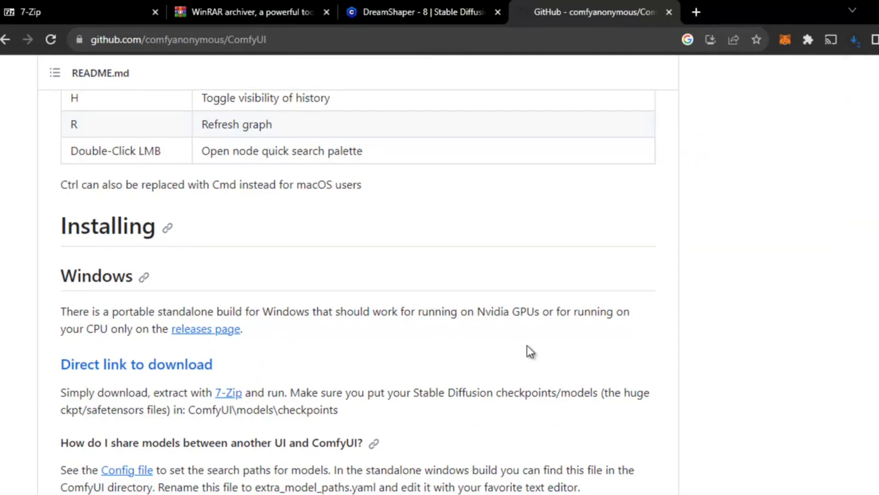
# Cancel the duplicate ComfyUI portable download and pause the other at 0.0/1.4 GB.
pyautogui.click(856, 39)
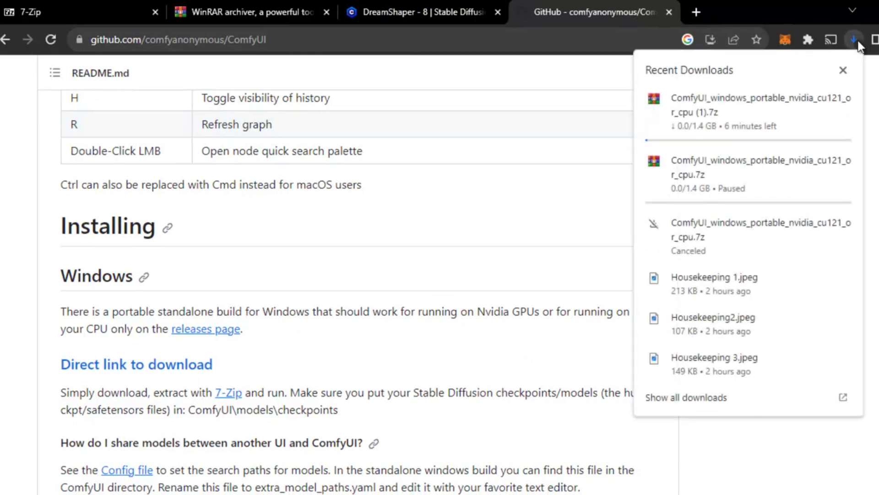
pyautogui.click(843, 163)
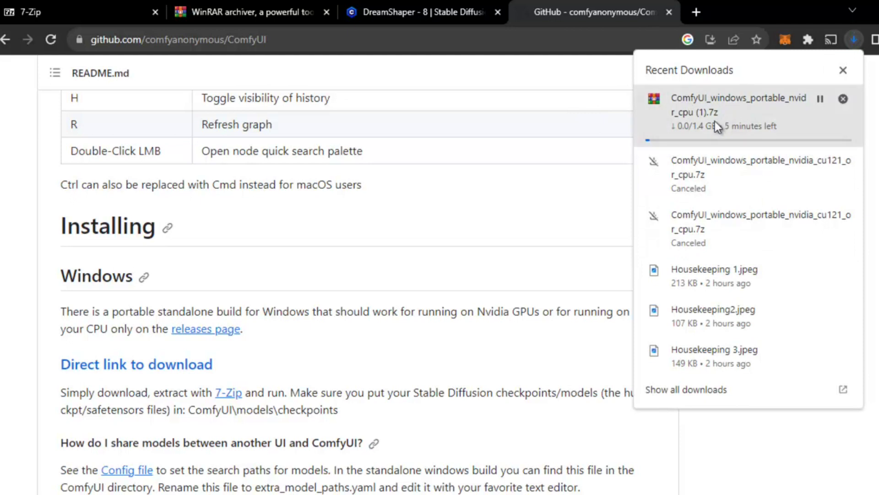
pyautogui.click(821, 99)
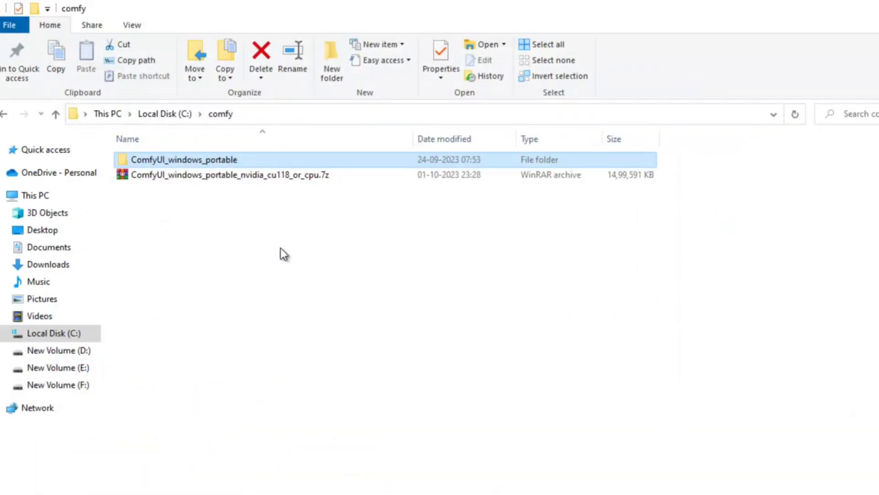
# Select the ComfyUI_windows_portable_nvidia_cu118_or_cpu.7z archive in C:\comfy.
pyautogui.click(284, 254)
pyautogui.click(284, 179)
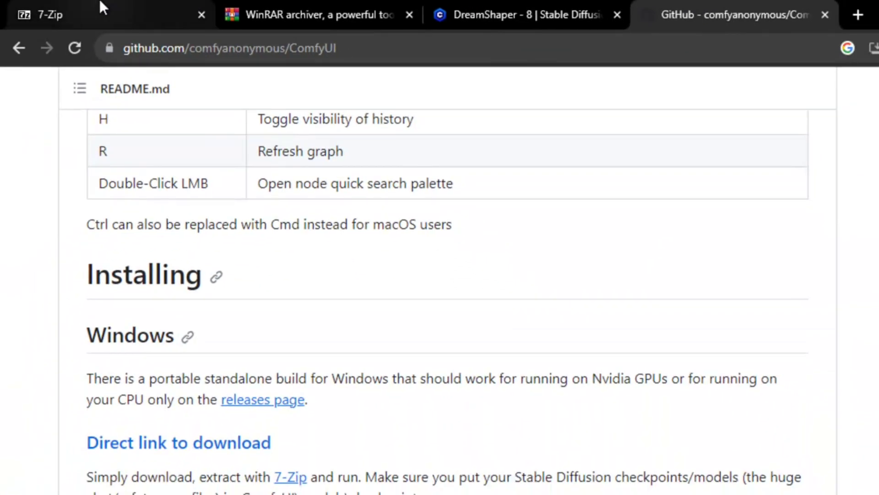
pyautogui.click(110, 9)
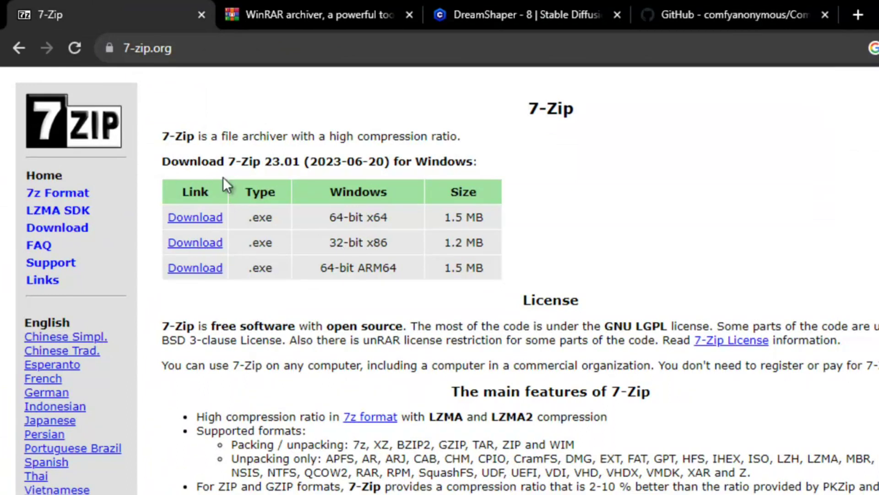
pyautogui.click(297, 14)
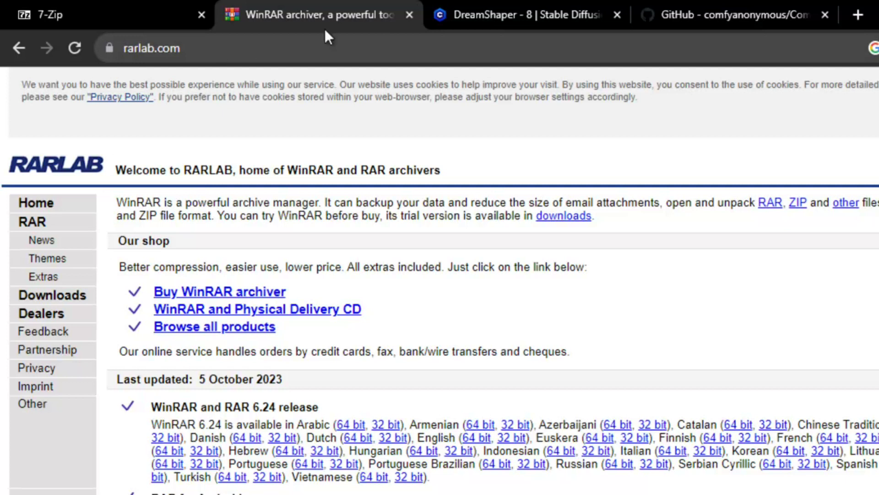
pyautogui.click(643, 7)
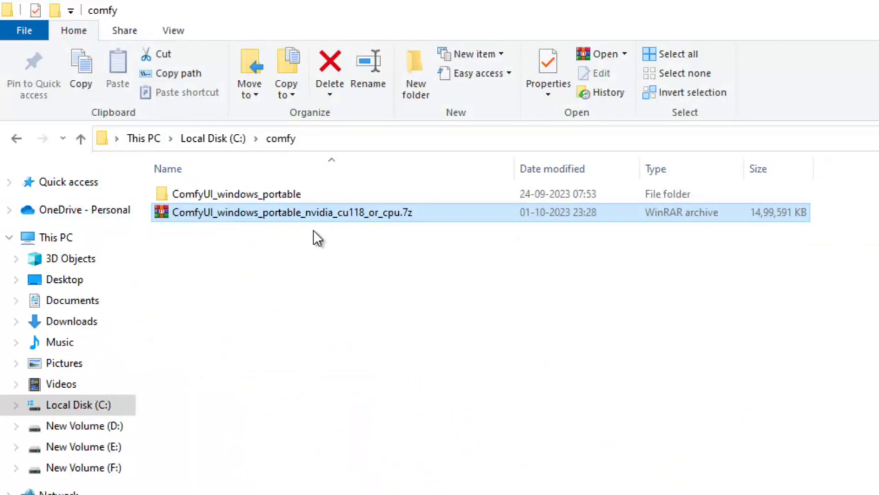
# Go through ComfyUI_windows_portable, ComfyUI and models into the checkpoints folder.
pyautogui.click(251, 194)
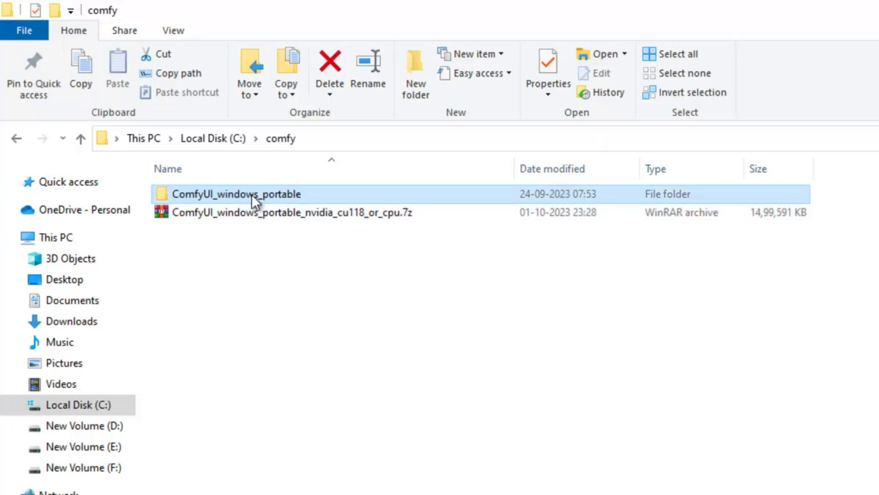
pyautogui.doubleClick(251, 194)
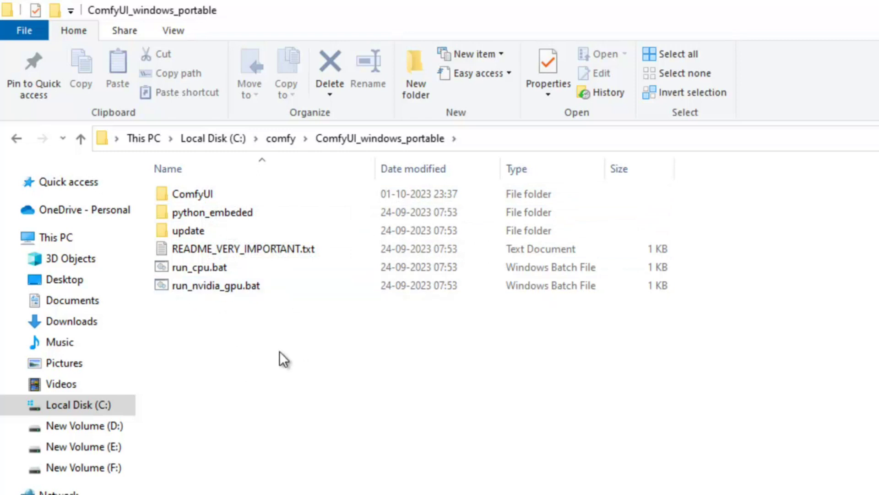
pyautogui.moveTo(200, 195)
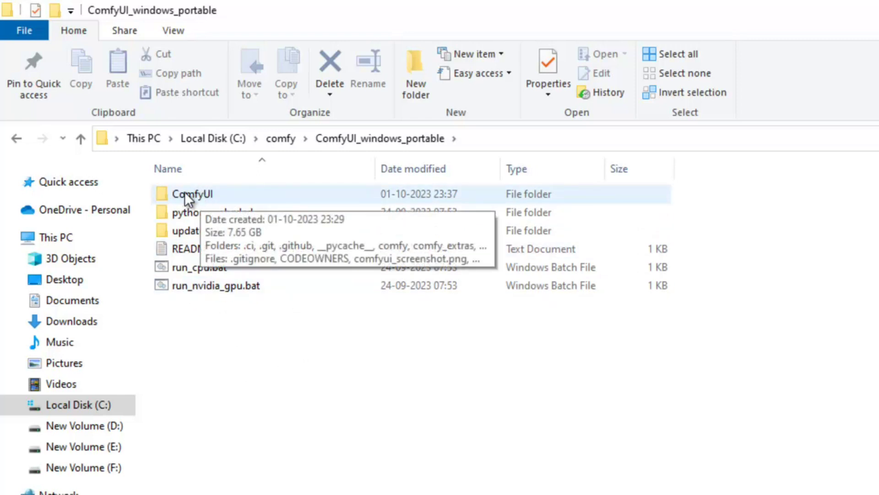
pyautogui.doubleClick(185, 194)
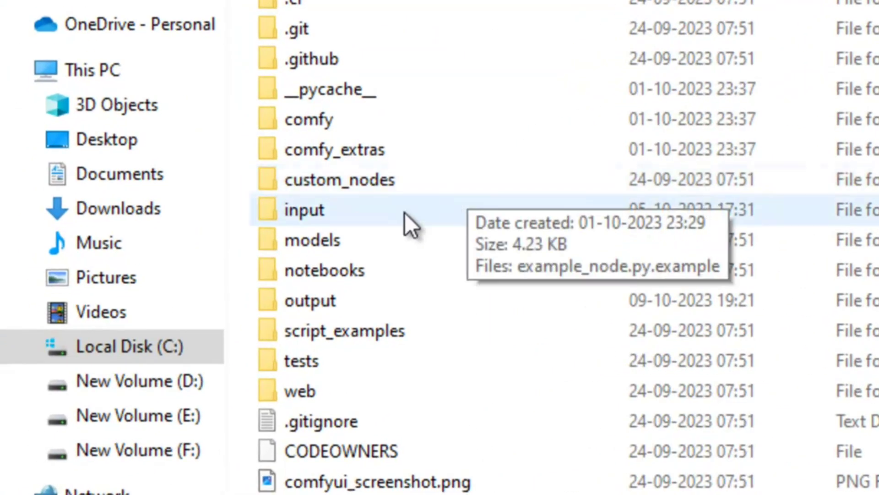
pyautogui.moveTo(364, 240)
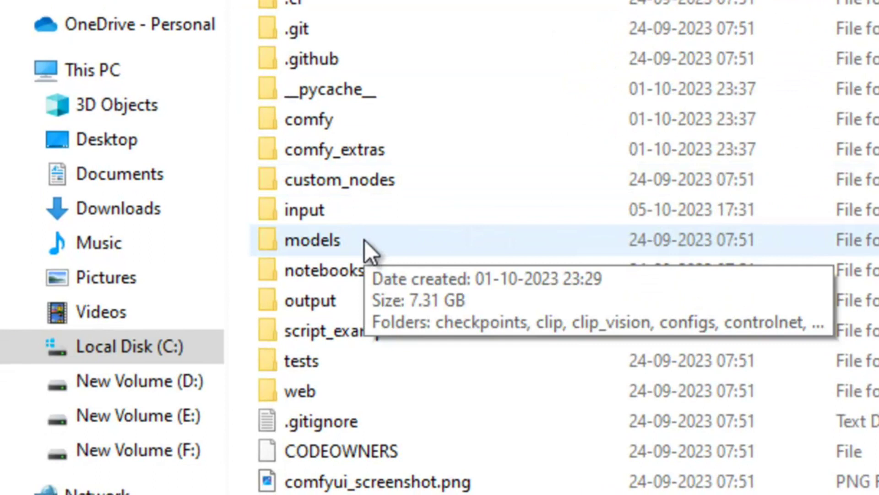
pyautogui.doubleClick(362, 242)
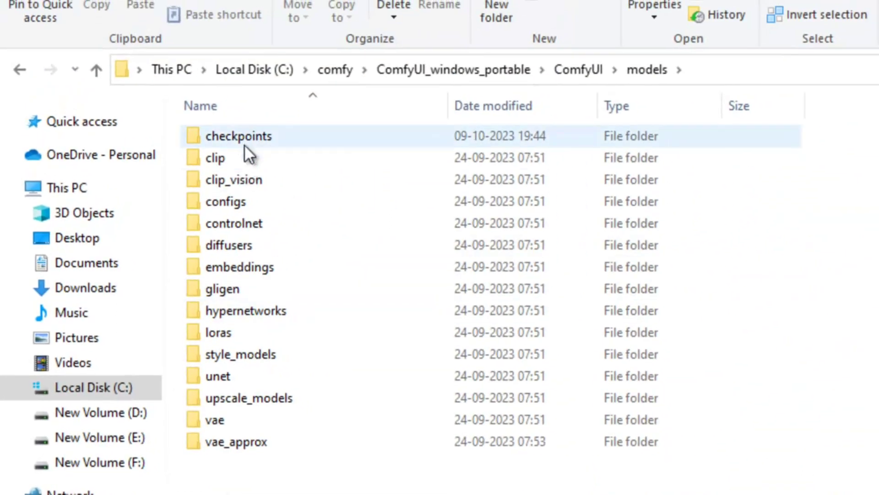
pyautogui.click(245, 139)
pyautogui.doubleClick(246, 139)
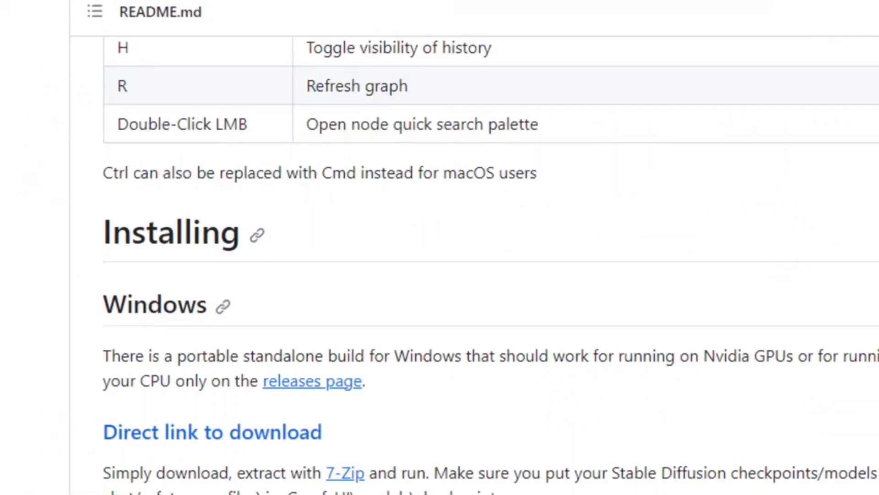
# On the DreamShaper page, reveal the 1.99 GB Model SafeTensor download option.
pyautogui.click(461, 7)
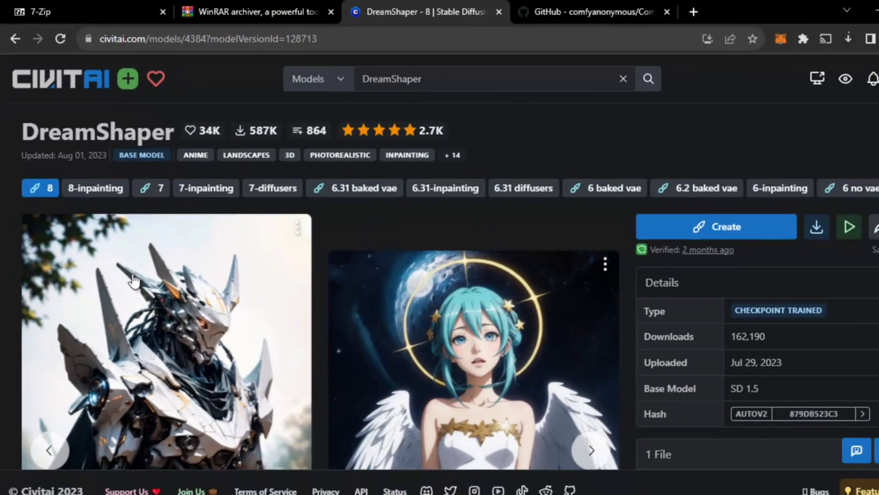
pyautogui.scroll(-8, 183, 270)
pyautogui.scroll(6, 202, 261)
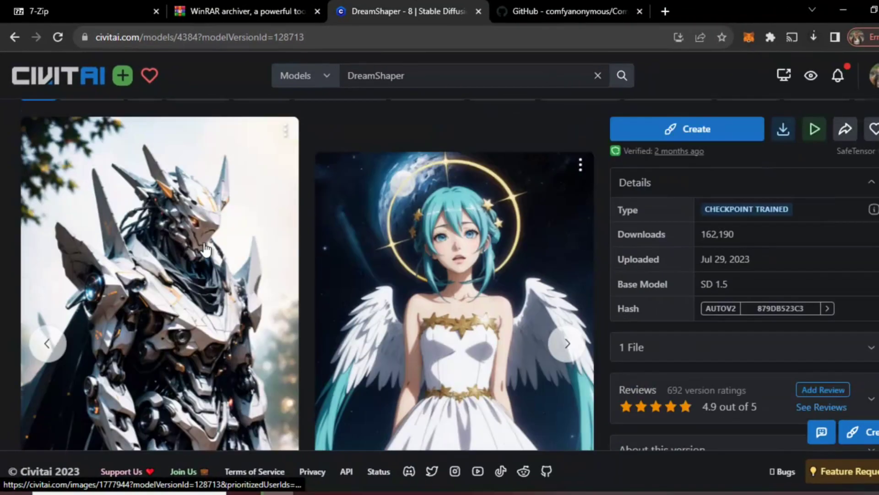
pyautogui.scroll(-3, 206, 259)
pyautogui.scroll(5, 211, 257)
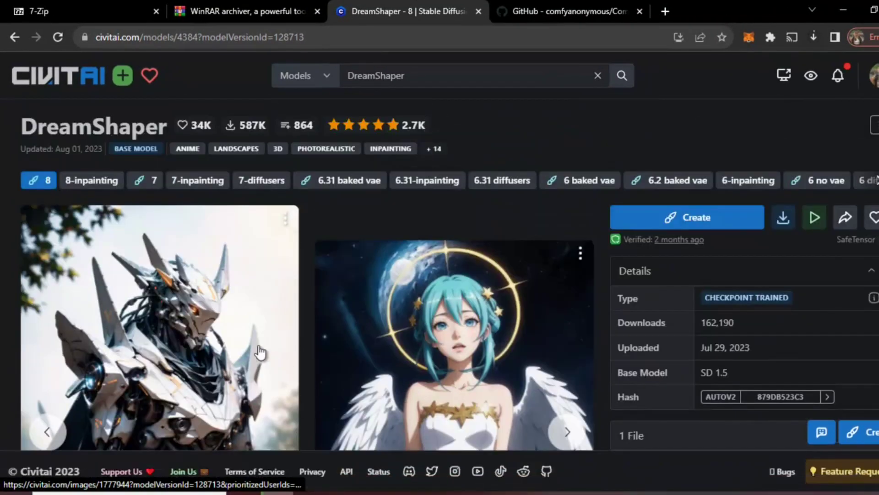
pyautogui.click(783, 220)
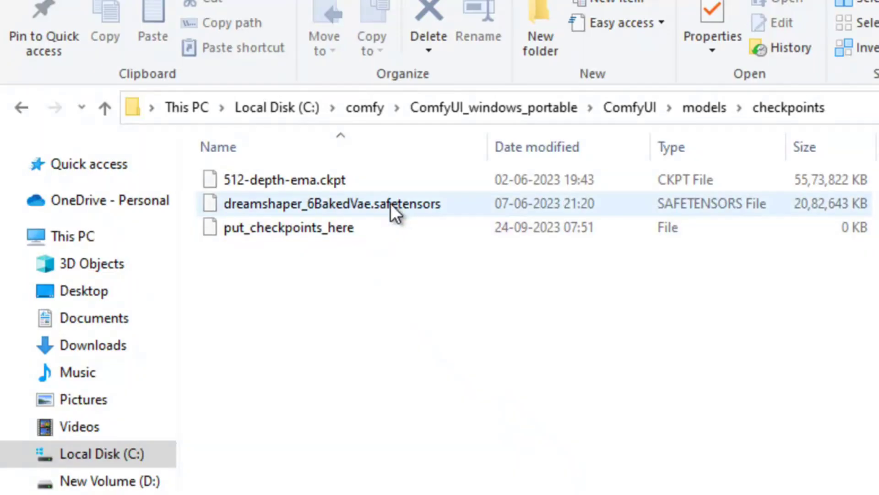
# Go up to ComfyUI_windows_portable and launch run_nvidia_gpu.bat.
pyautogui.click(104, 110)
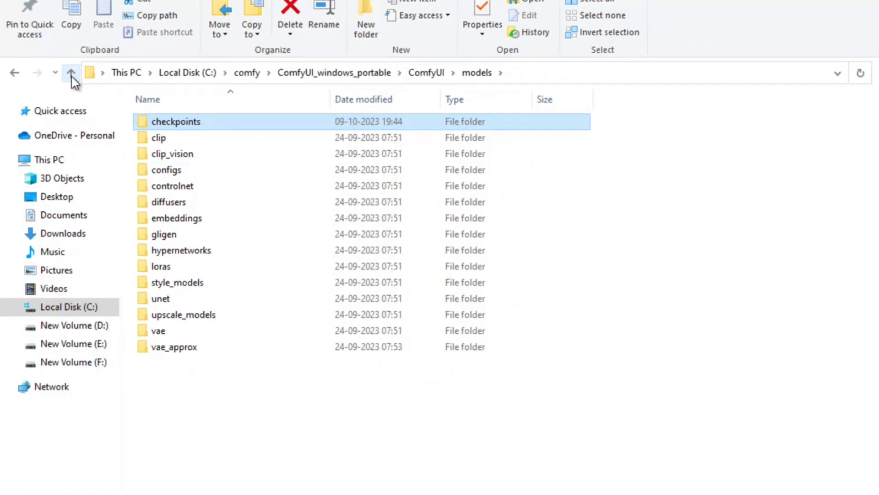
pyautogui.click(71, 76)
pyautogui.scroll(-2, 546, 332)
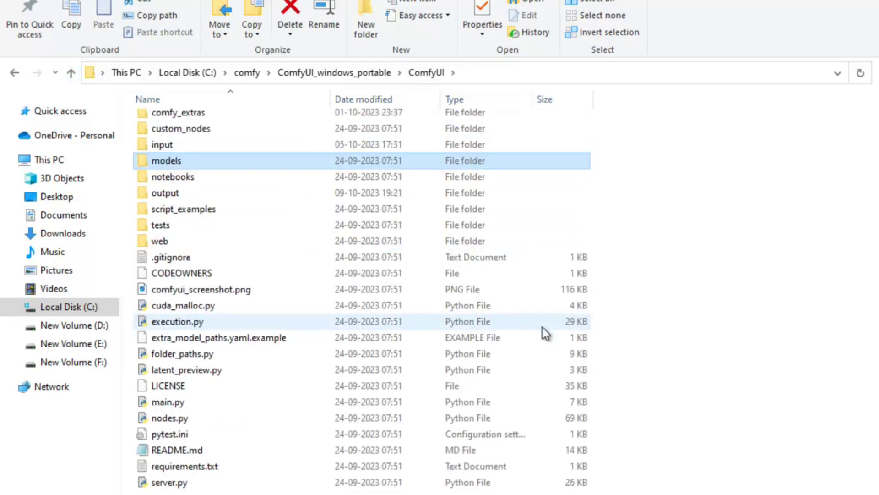
pyautogui.click(71, 72)
pyautogui.click(334, 300)
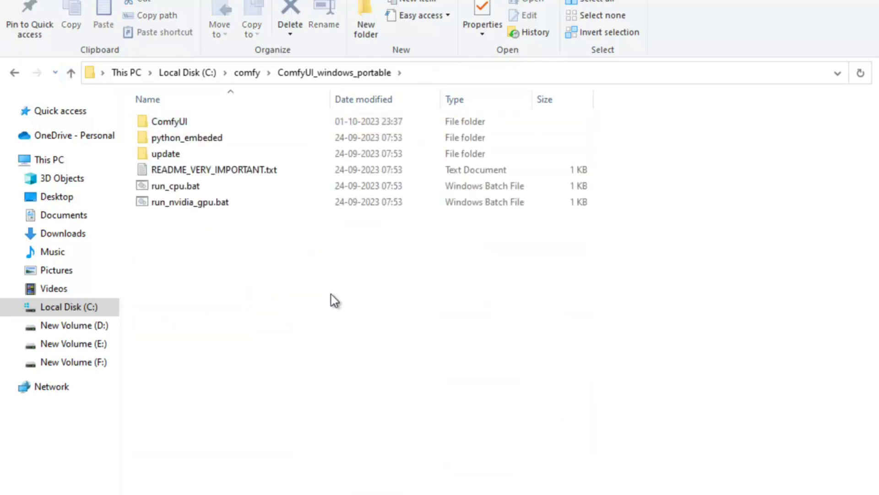
pyautogui.doubleClick(204, 204)
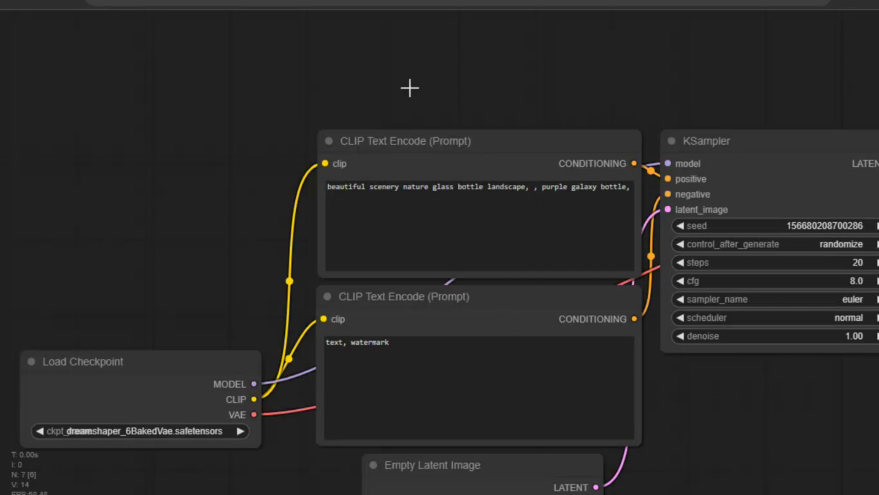
# Set Load Checkpoint's ckpt_name to dreamshaper_6BakedVae.safetensors.
pyautogui.moveTo(489, 61); pyautogui.dragTo(475, 0)
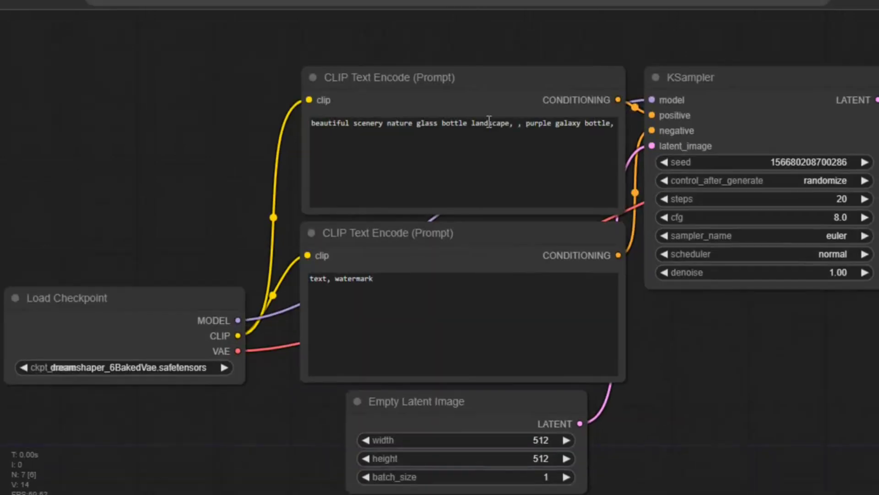
pyautogui.click(154, 368)
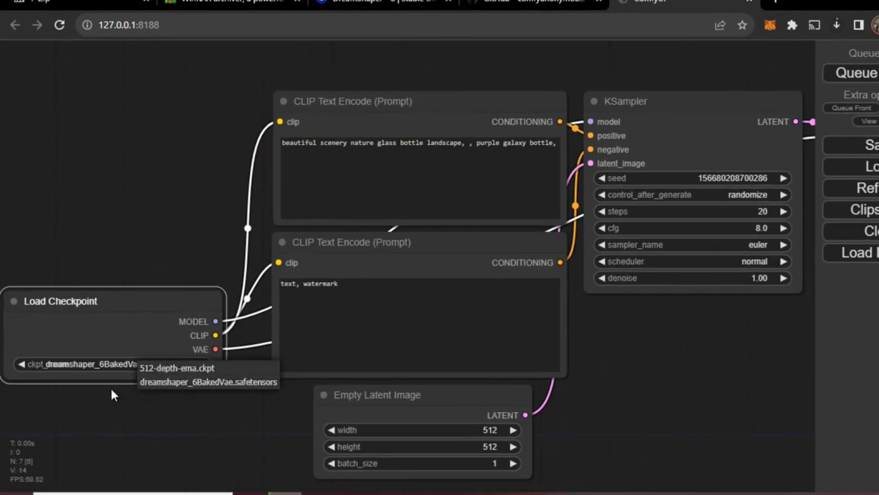
pyautogui.click(390, 4)
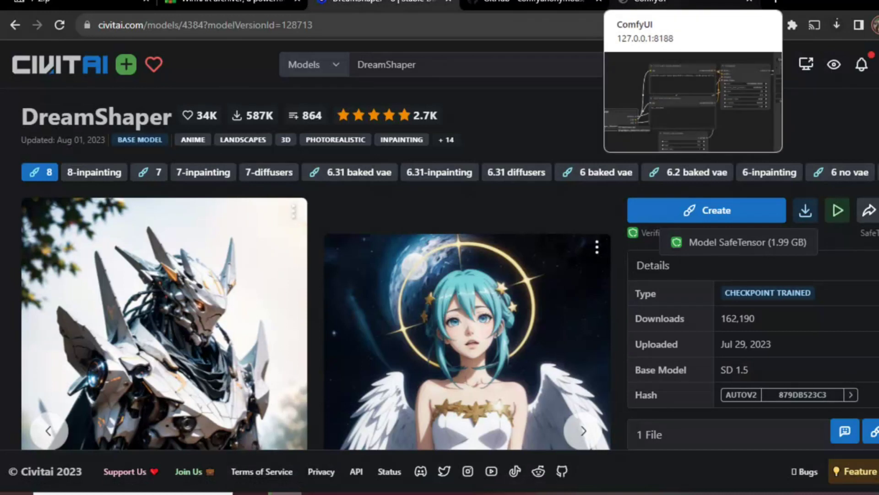
pyautogui.click(661, 5)
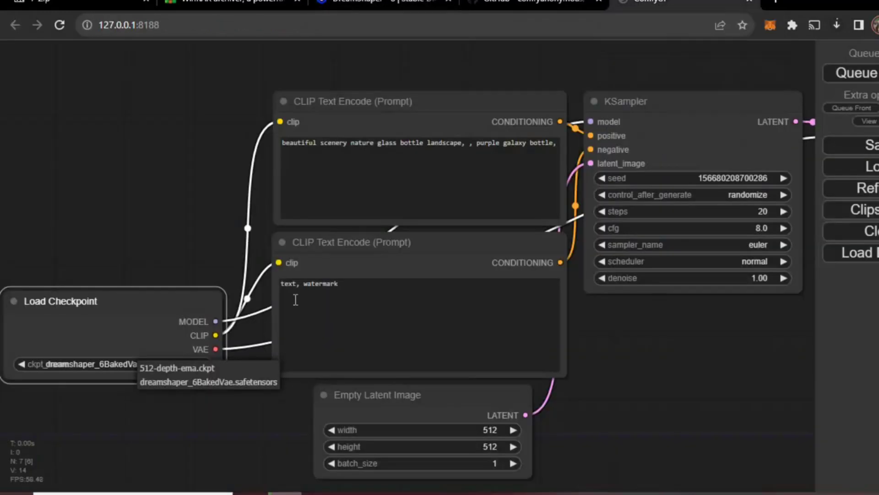
pyautogui.click(186, 384)
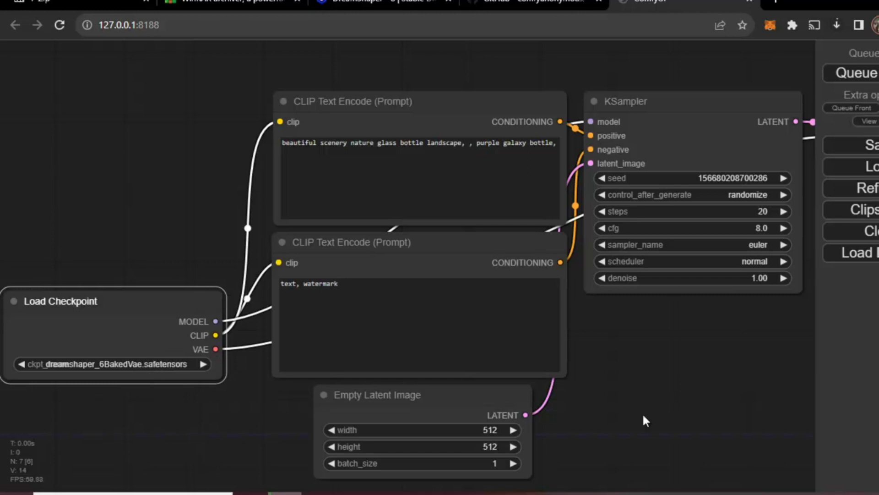
# Resize the latent to 1432 × 600 and queue the purple galaxy bottle prompt.
pyautogui.moveTo(483, 429); pyautogui.dragTo(484, 463)
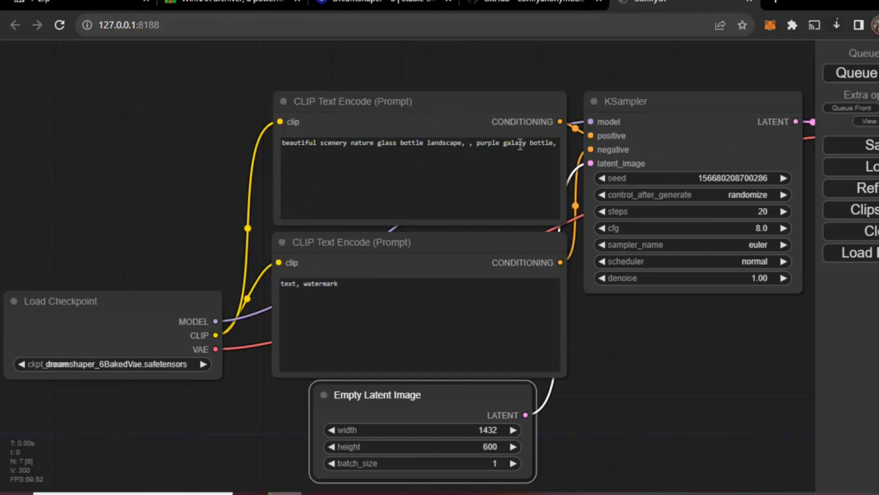
pyautogui.click(467, 167)
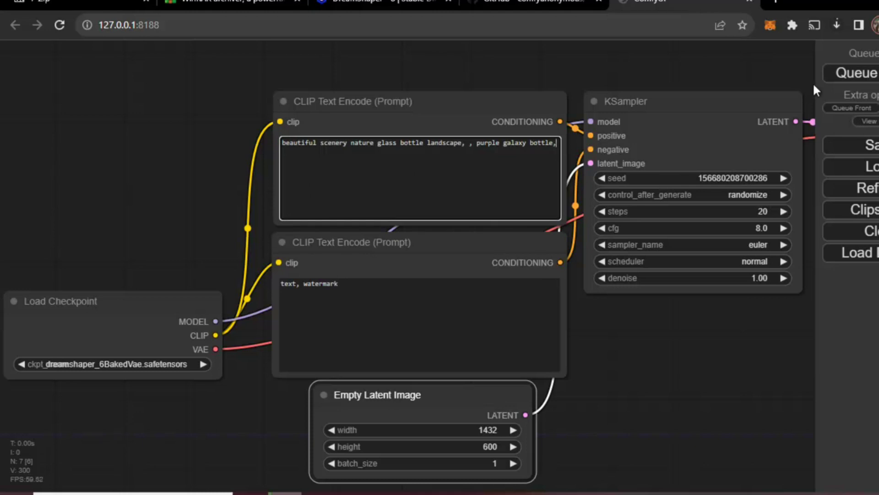
pyautogui.click(856, 72)
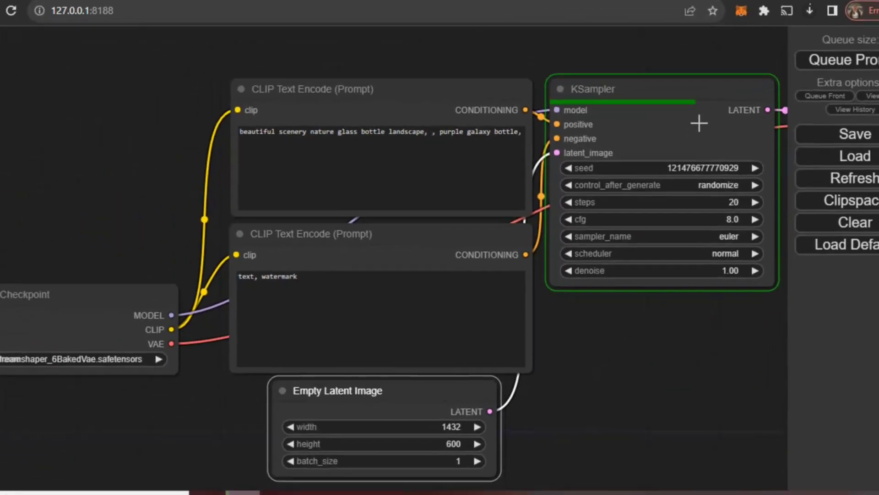
# Pan the canvas to show the finished 1432×600 purple galaxy bottle landscape in Save Image.
pyautogui.moveTo(696, 125)
pyautogui.mouseDown()
pyautogui.moveTo(526, 128)
pyautogui.moveTo(701, 126)
pyautogui.mouseUp()
pyautogui.moveTo(688, 370); pyautogui.dragTo(305, 365)
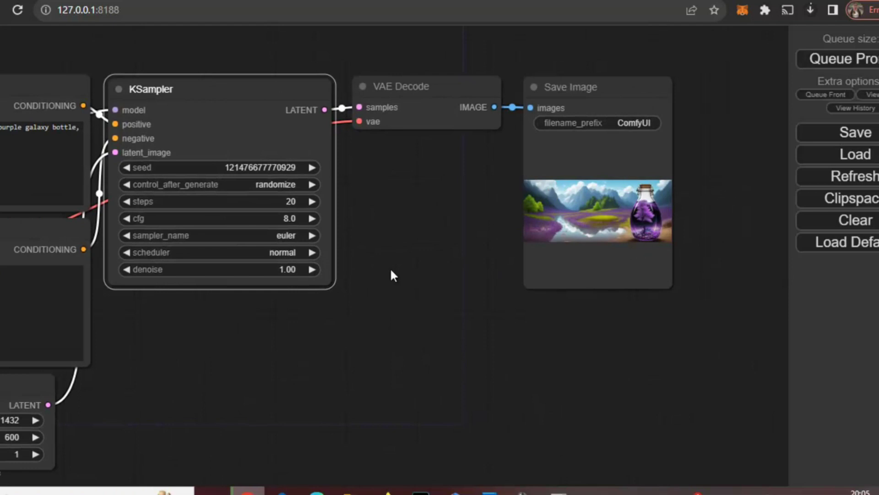
# Change the Empty Latent Image size to portrait 728 × 1272 and queue the generation.
pyautogui.moveTo(349, 376); pyautogui.dragTo(549, 281)
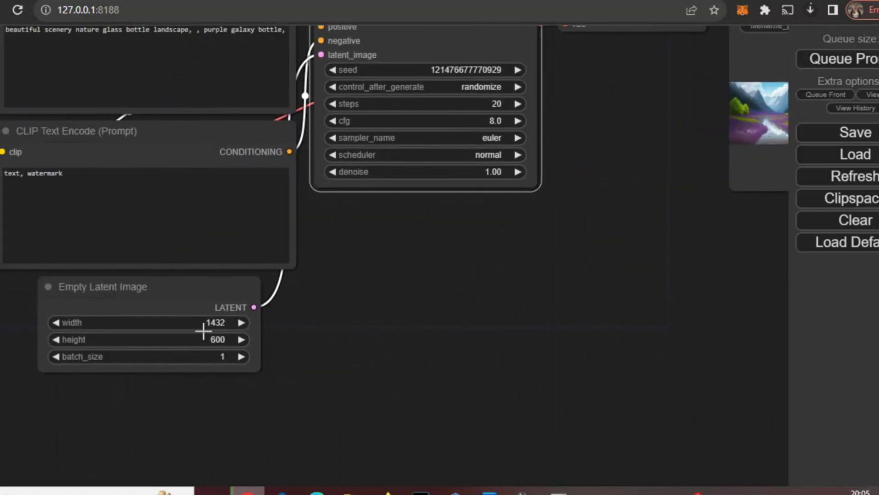
pyautogui.moveTo(215, 322); pyautogui.dragTo(157, 326)
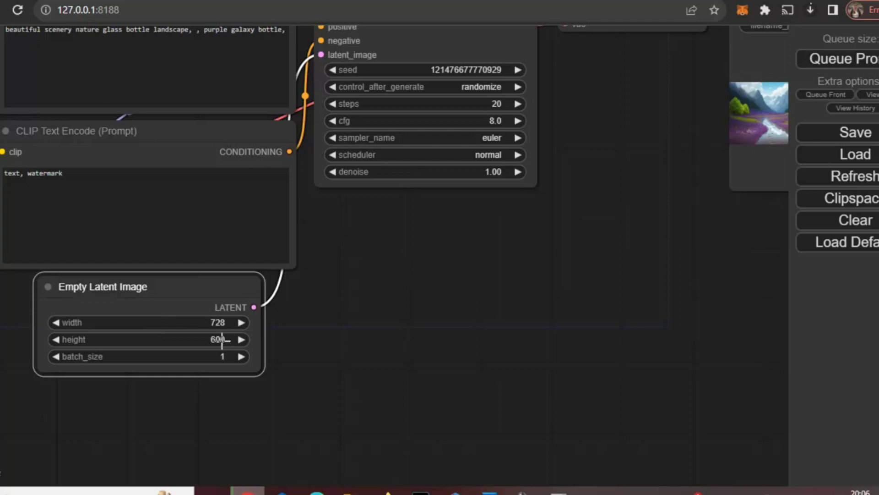
pyautogui.moveTo(220, 340); pyautogui.dragTo(314, 348)
pyautogui.moveTo(646, 266); pyautogui.dragTo(542, 356)
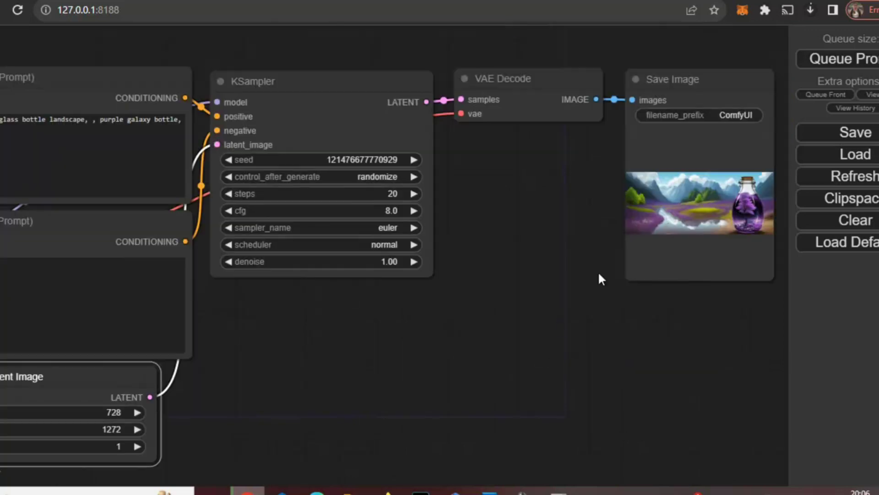
pyautogui.click(828, 64)
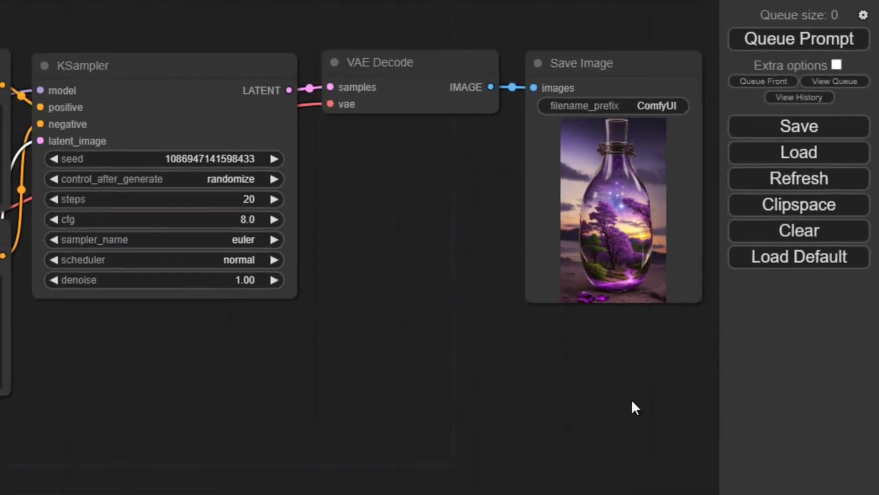
# Pan the canvas back to the prompt and latent size nodes once the portrait finishes.
pyautogui.moveTo(156, 408); pyautogui.dragTo(137, 361)
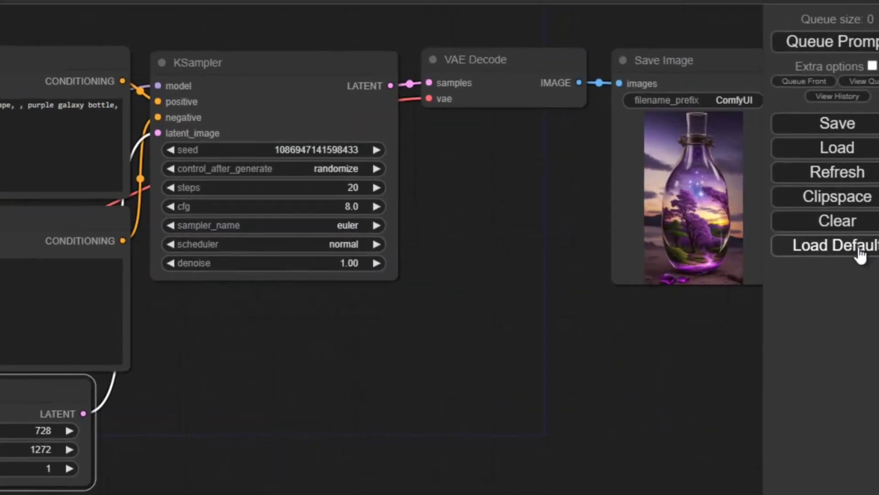
# Reset the workflow to the 512 × 512 default with Load Default, confirming with OK.
pyautogui.click(822, 245)
pyautogui.click(419, 81)
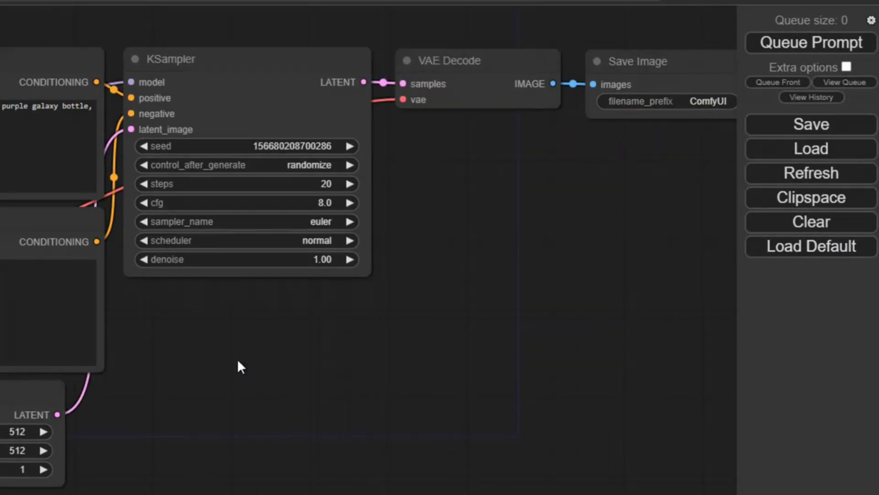
pyautogui.moveTo(237, 358); pyautogui.dragTo(285, 260)
pyautogui.scroll(2, 630, 291)
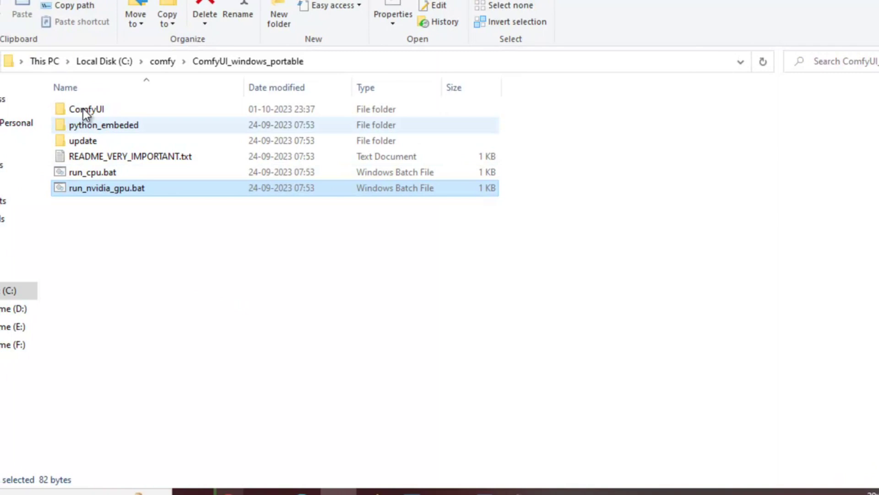
# Open the ComfyUI folder to list its input, models and output subfolders.
pyautogui.doubleClick(24, 110)
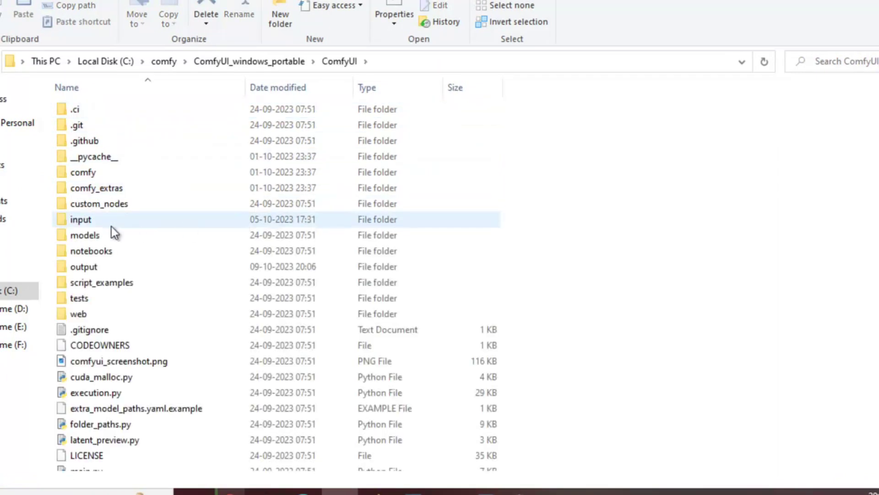